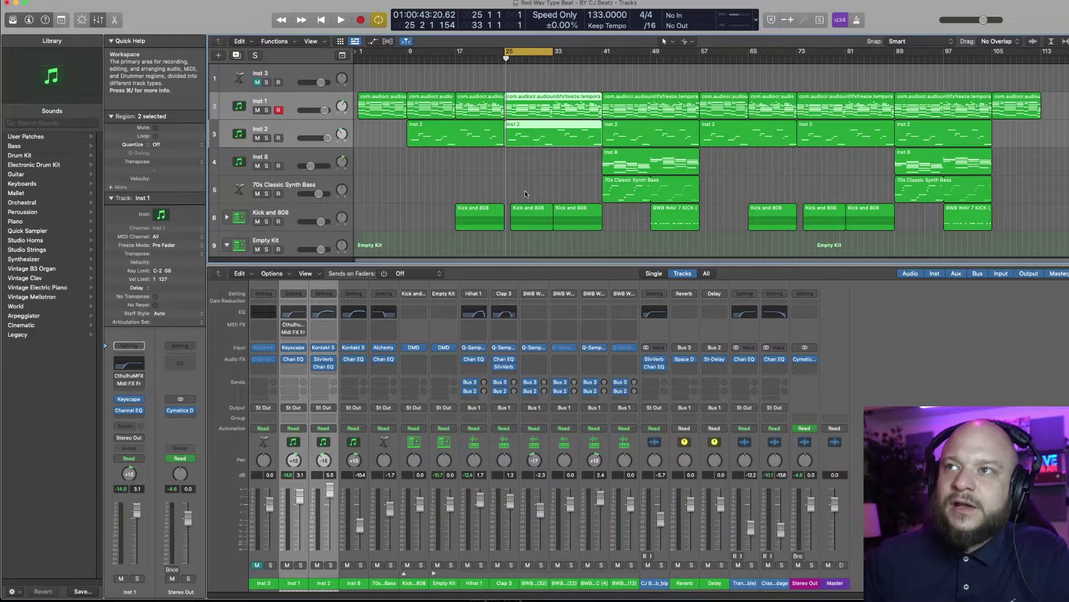
Listen to the beat, send Inst 2's output to Bus 7, and begin renaming the new Aux 7
key("space")
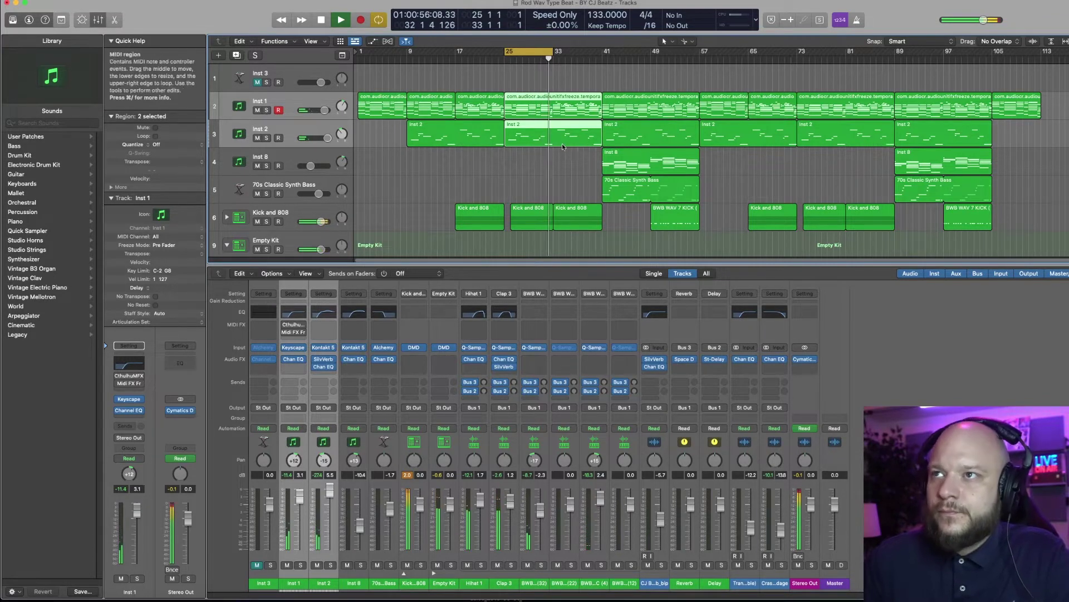
key("space")
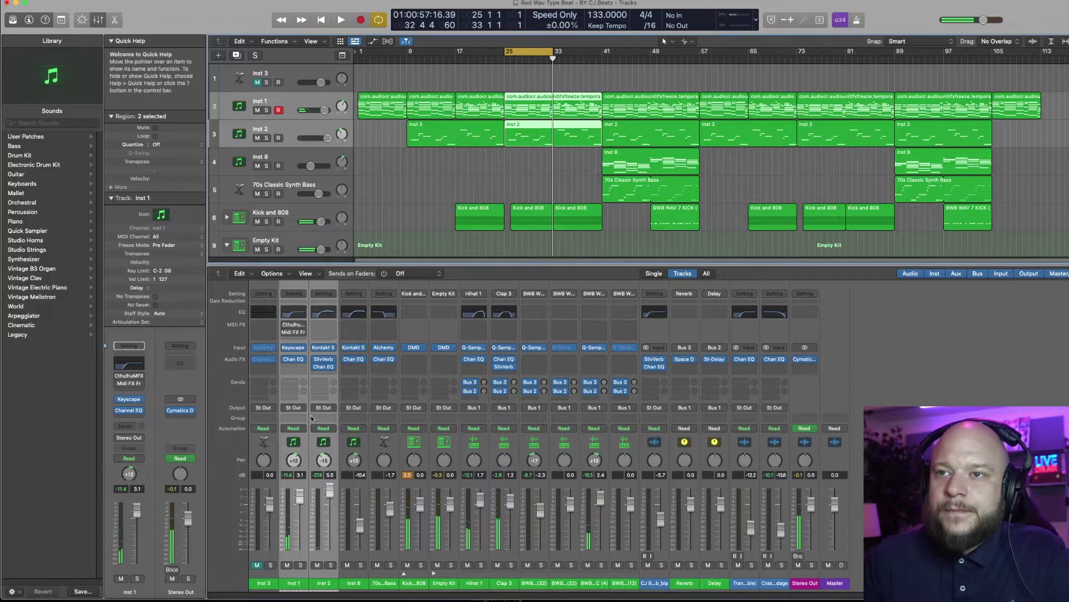
left_click(327, 411)
mouse_move(334, 444)
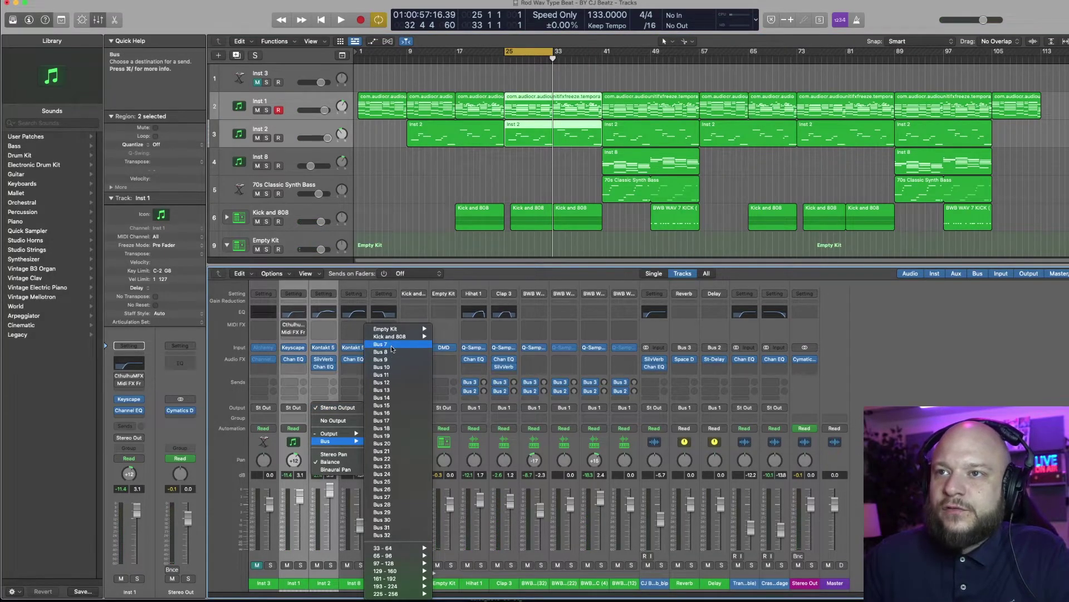
key("Escape")
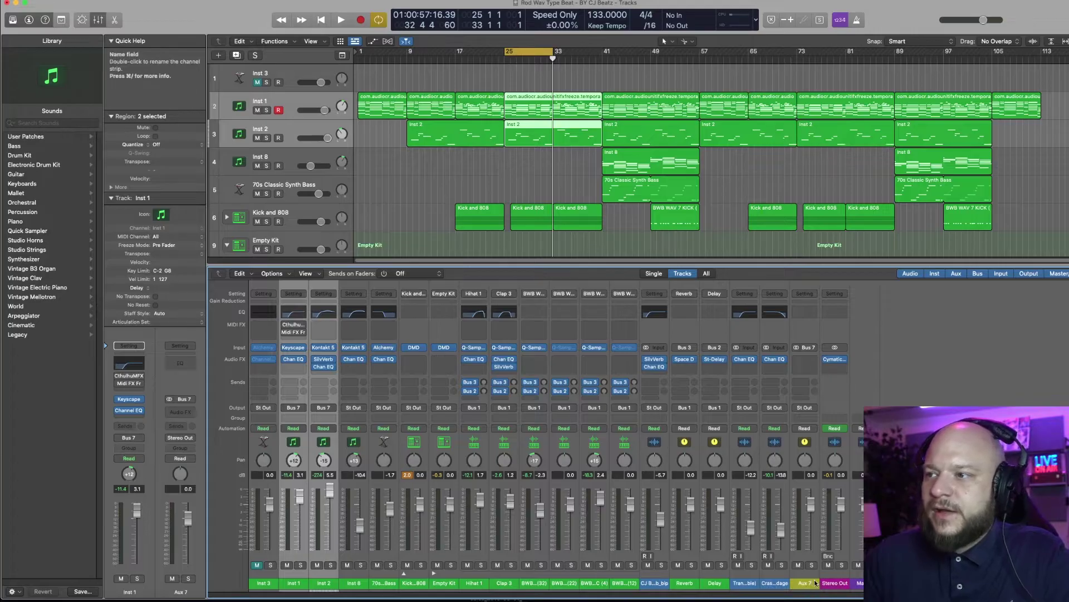
double_click(808, 582)
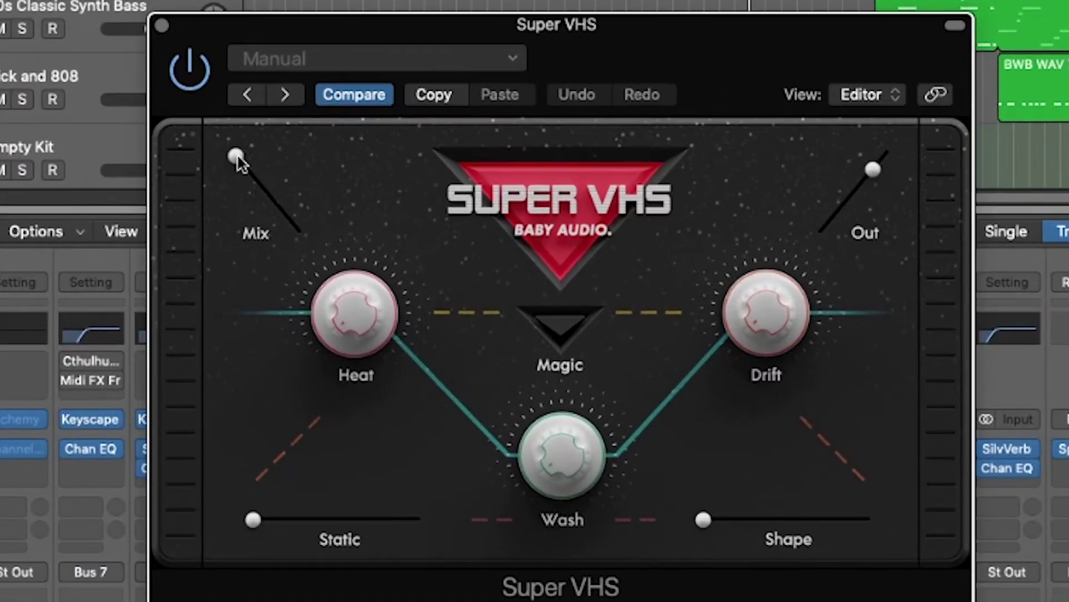
left_click_drag(237, 157, 243, 165)
left_click_drag(242, 166, 232, 152)
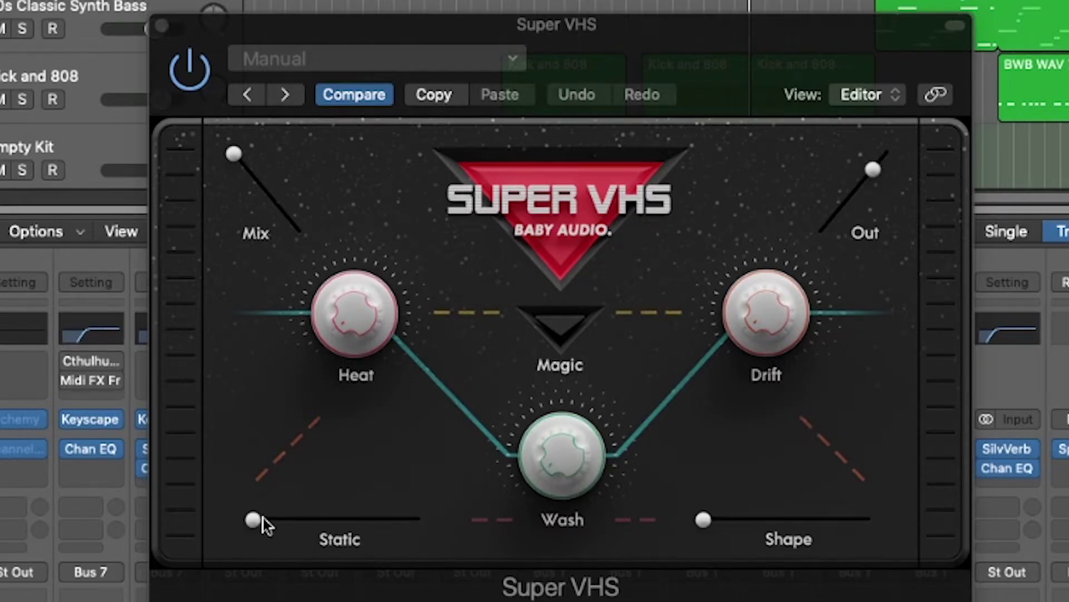
left_click_drag(264, 521, 351, 526)
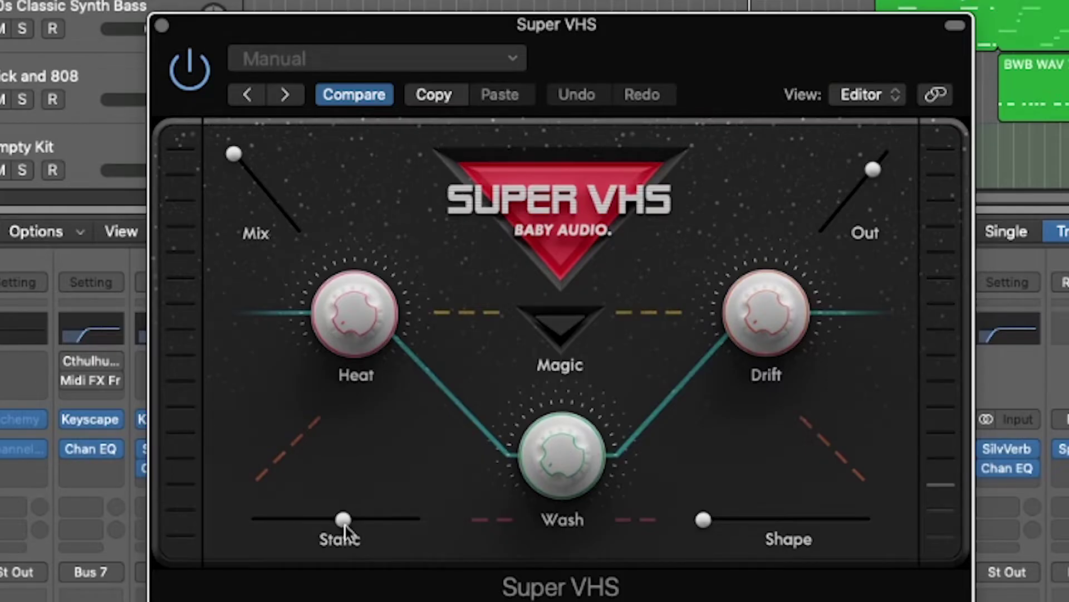
left_click_drag(342, 522, 266, 519)
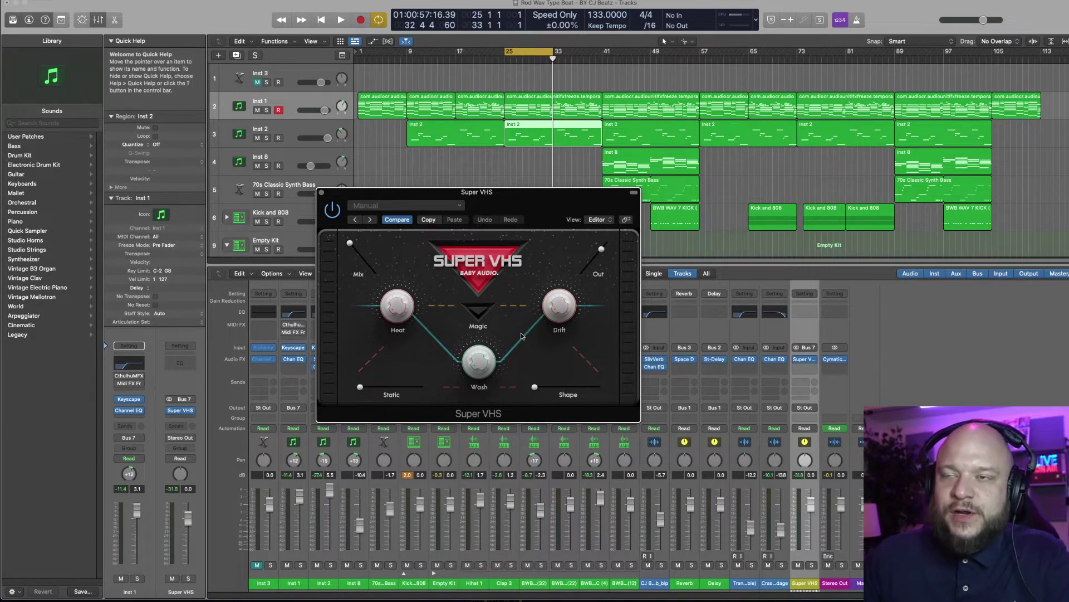
key("space")
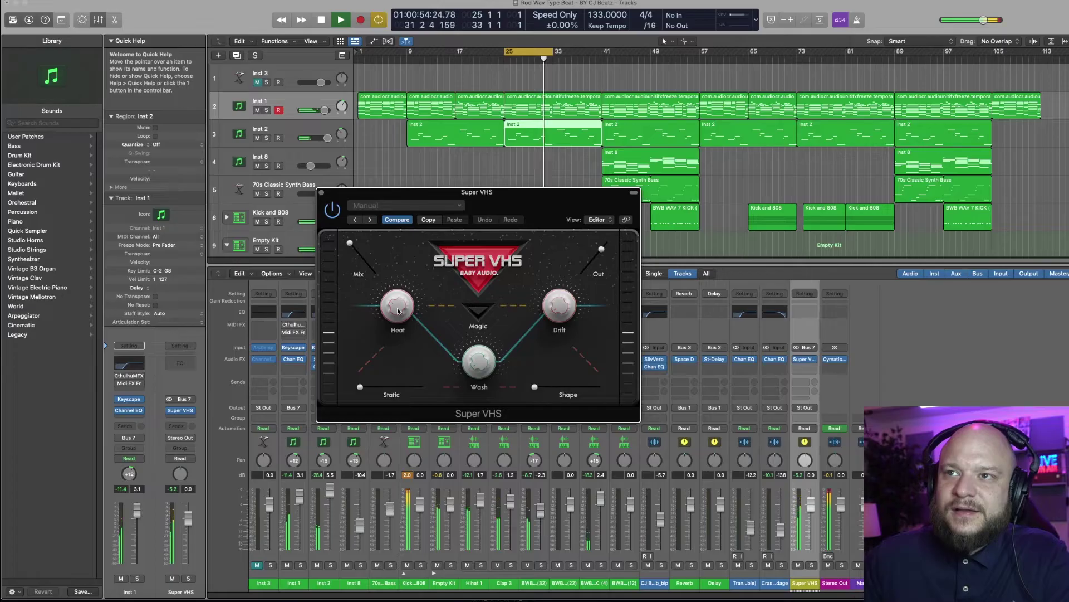
key("space")
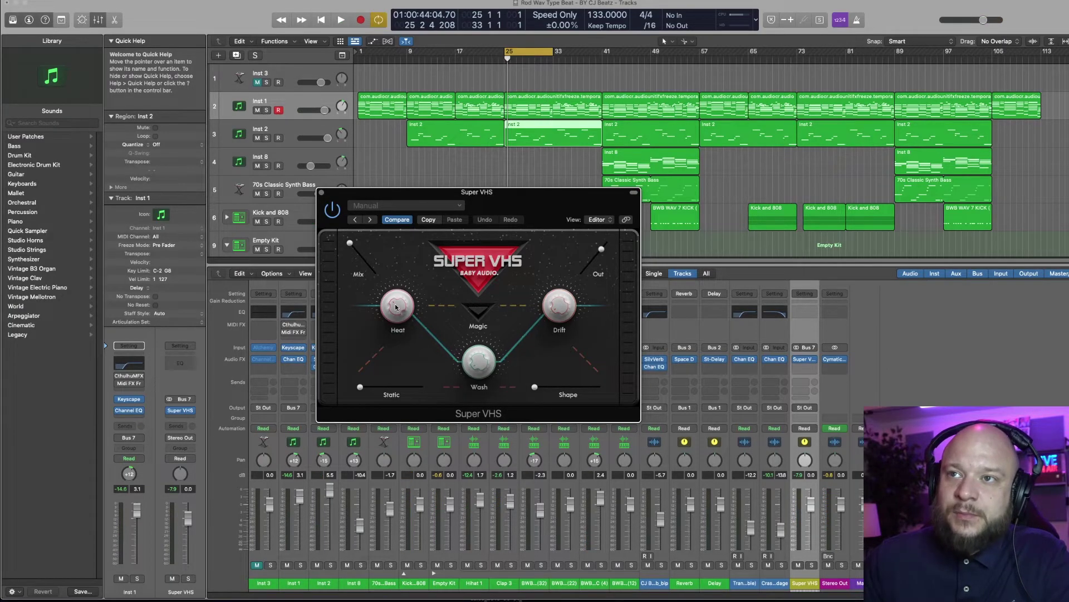
key("space")
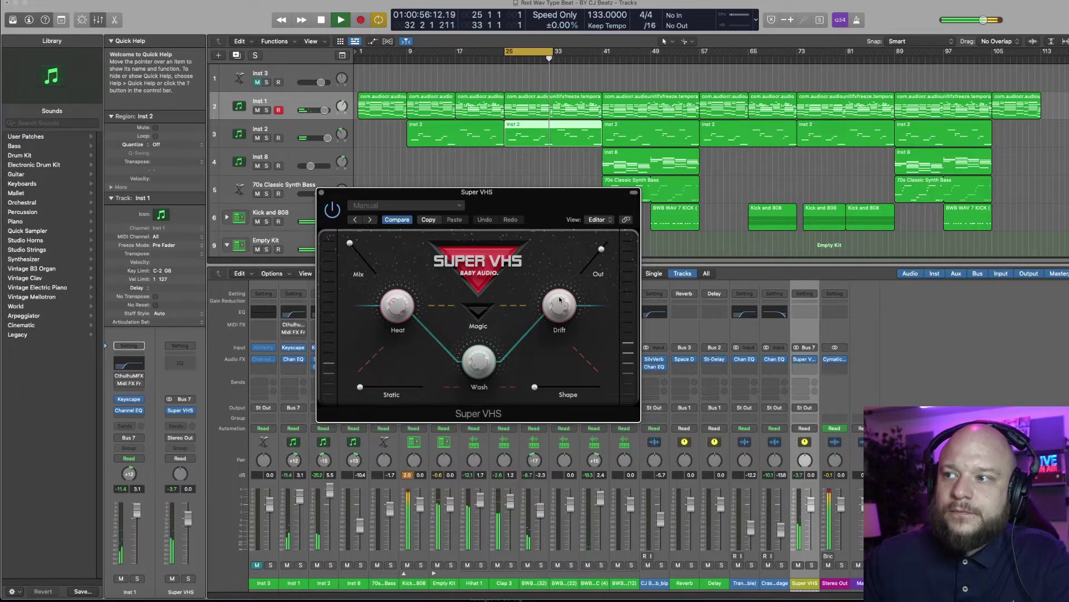
left_click(812, 565)
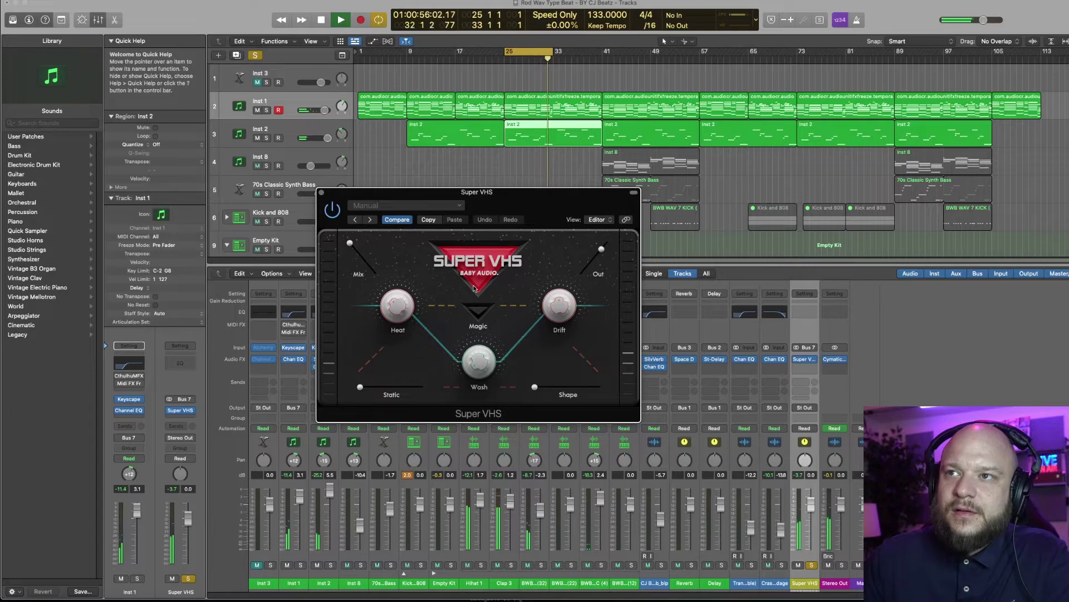
Compare Super VHS's Magic mode on, off and on again, then stop playback
left_click(481, 313)
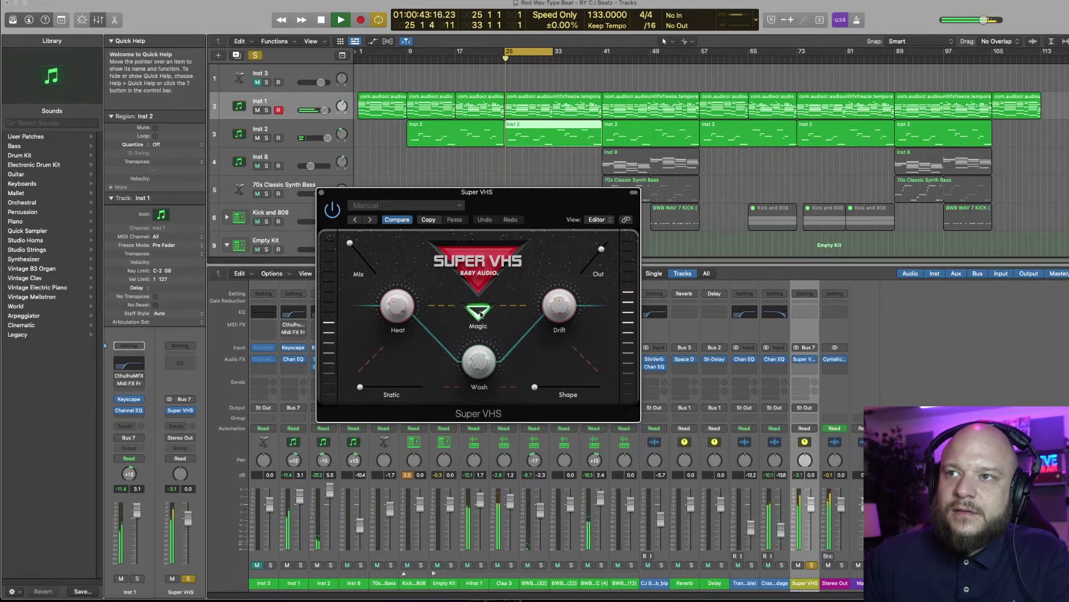
left_click(480, 312)
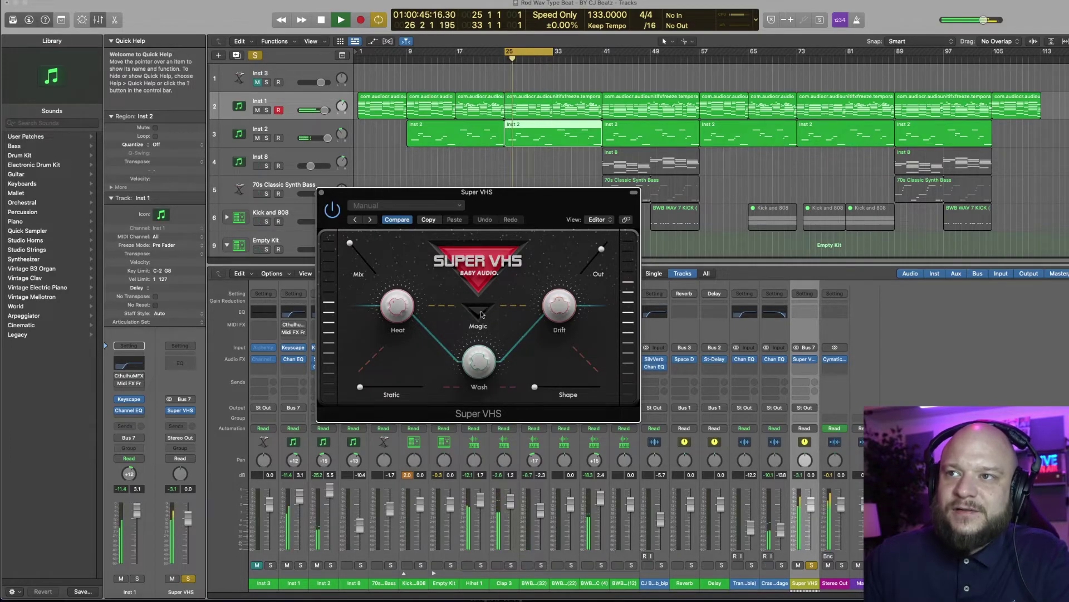
left_click(481, 312)
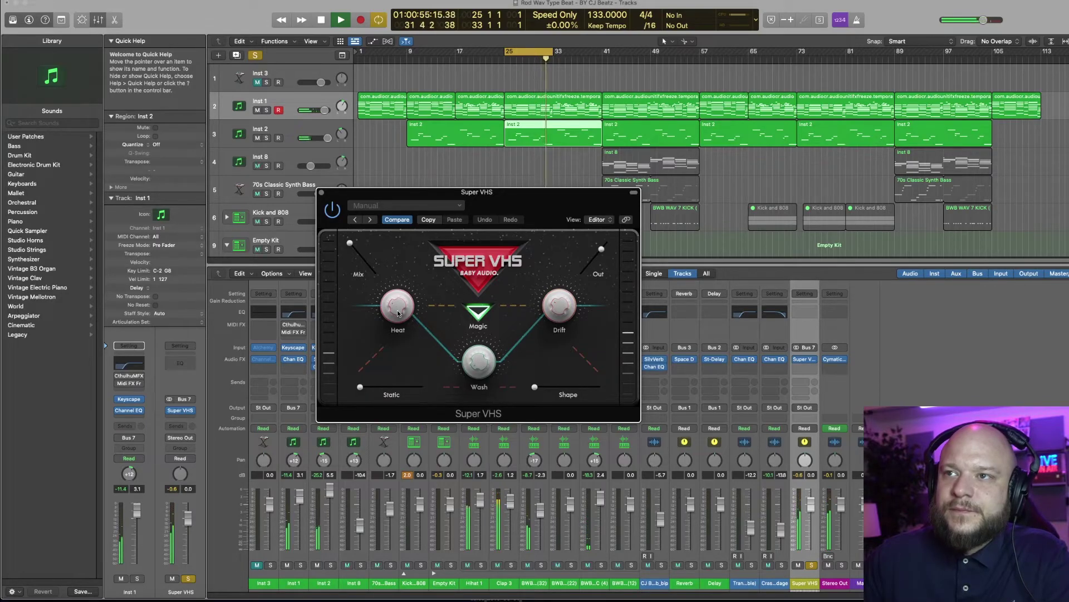
key("space")
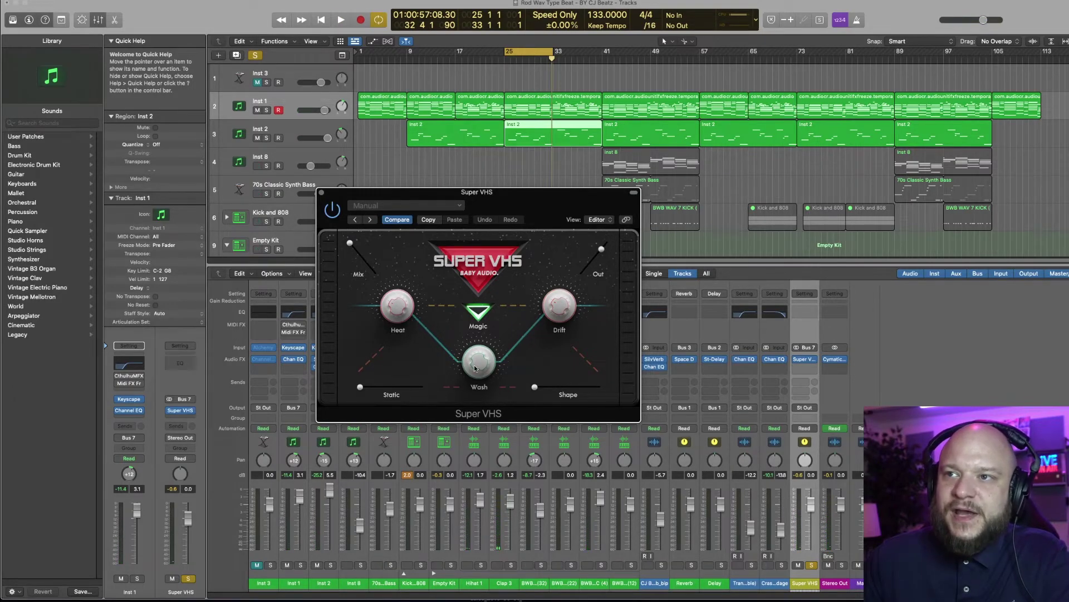
During playback, add a little Static (eased back slightly) and a touch more Shape to Super VHS
key("space")
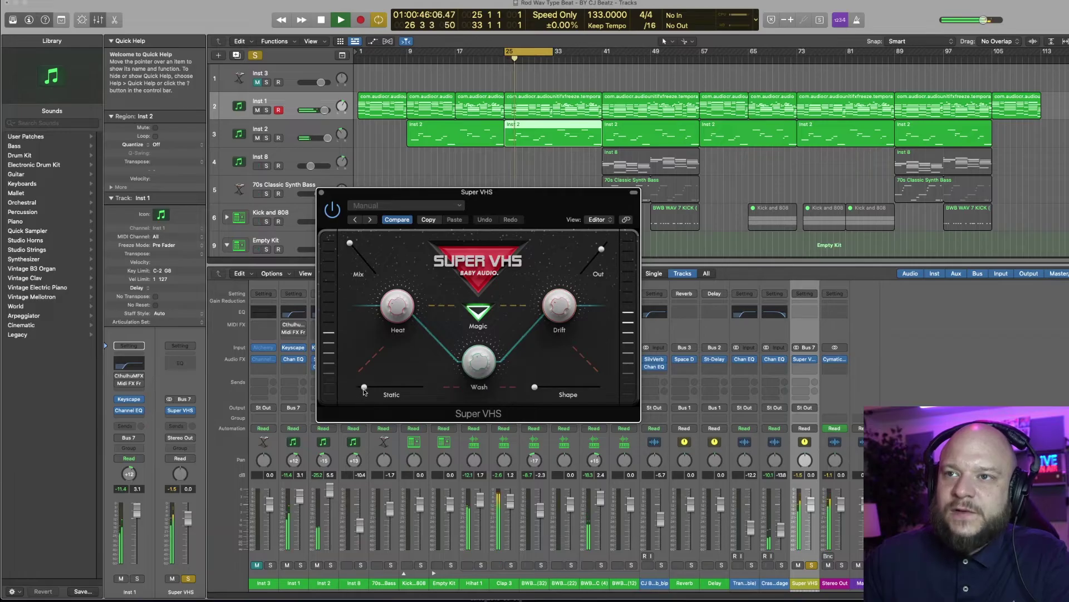
left_click_drag(364, 387, 392, 388)
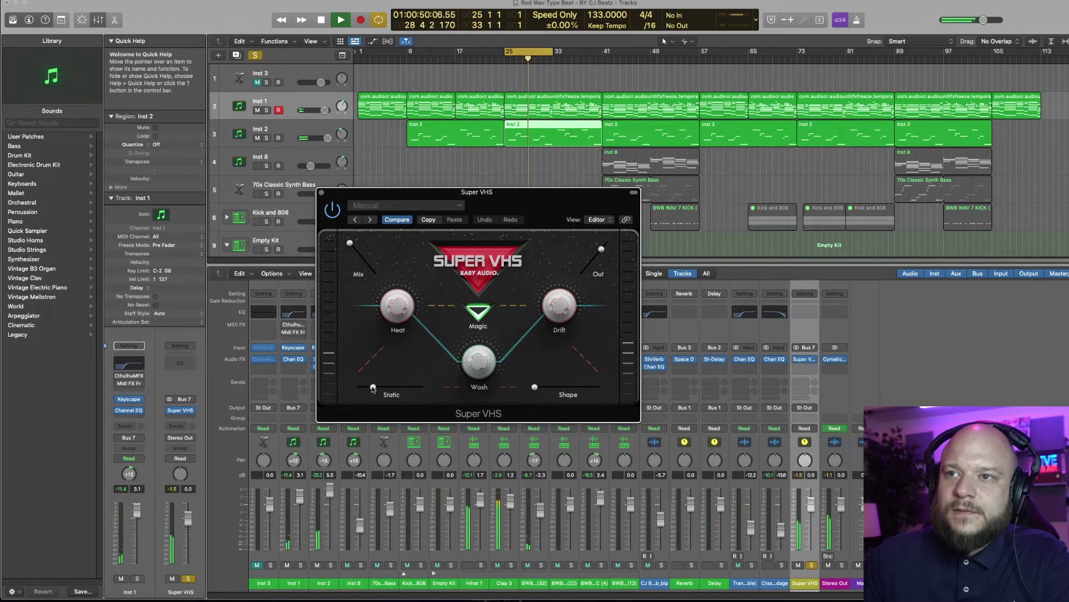
left_click_drag(373, 388, 371, 389)
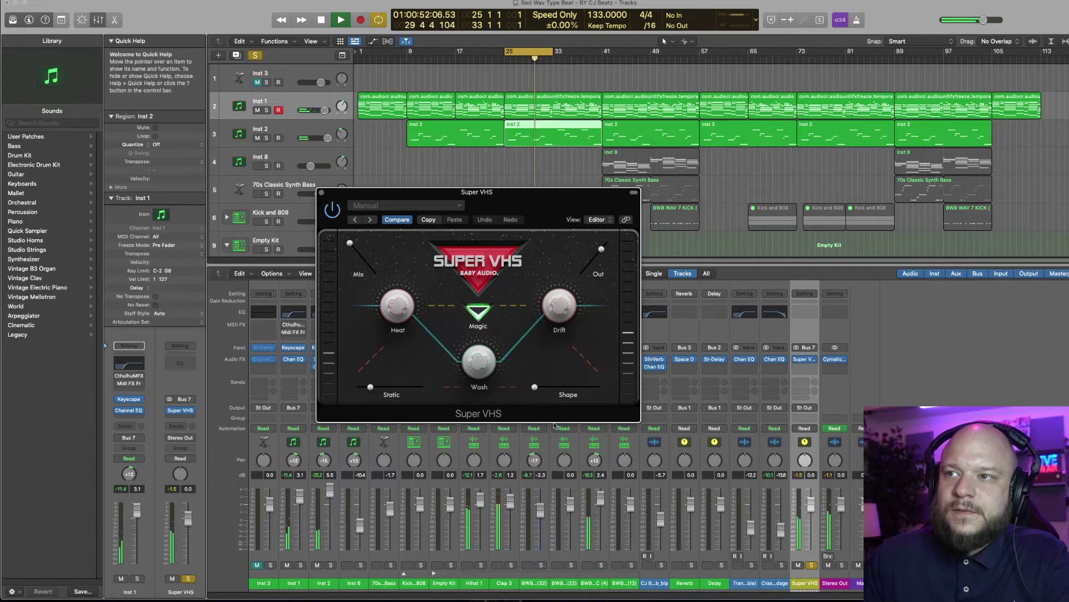
mouse_move(535, 387)
left_mouse_down()
mouse_move(547, 390)
mouse_move(536, 390)
left_mouse_up()
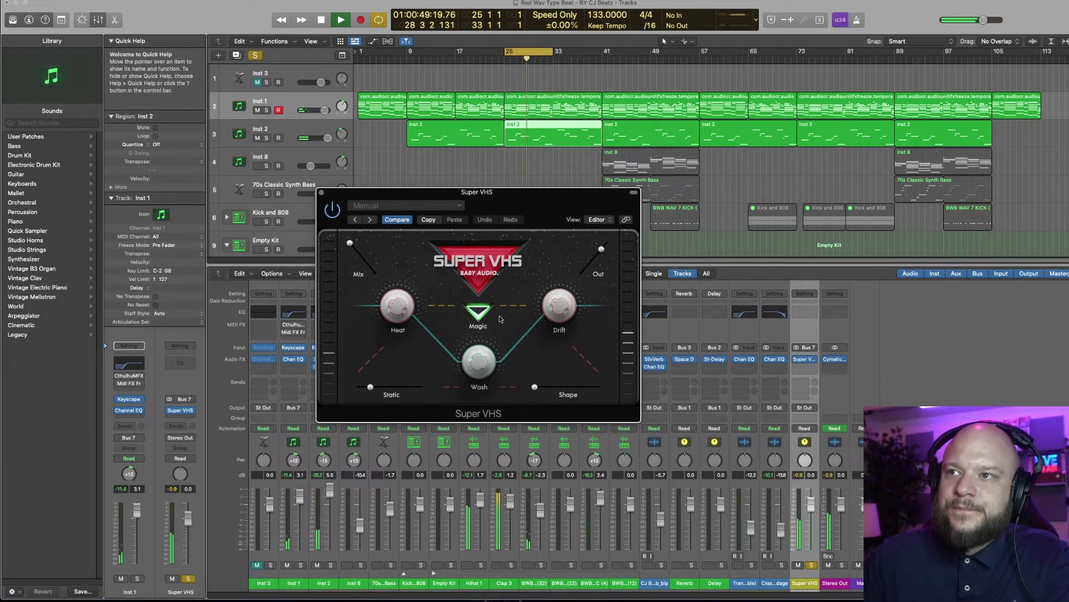
key("space")
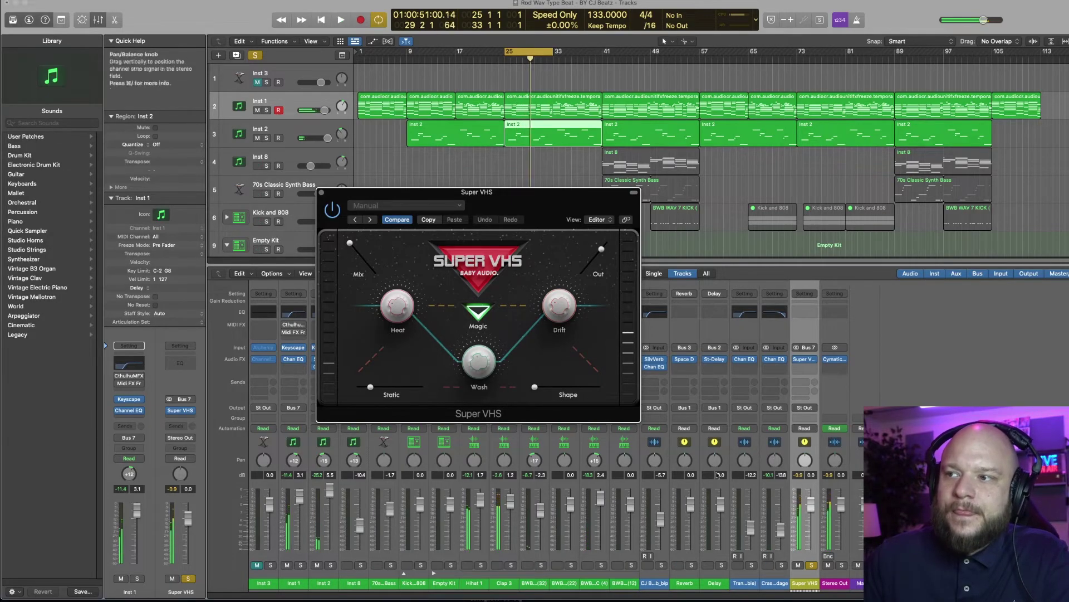
Unsolo the Super VHS bus and play the full beat from bar 25
left_click(812, 566)
key("space")
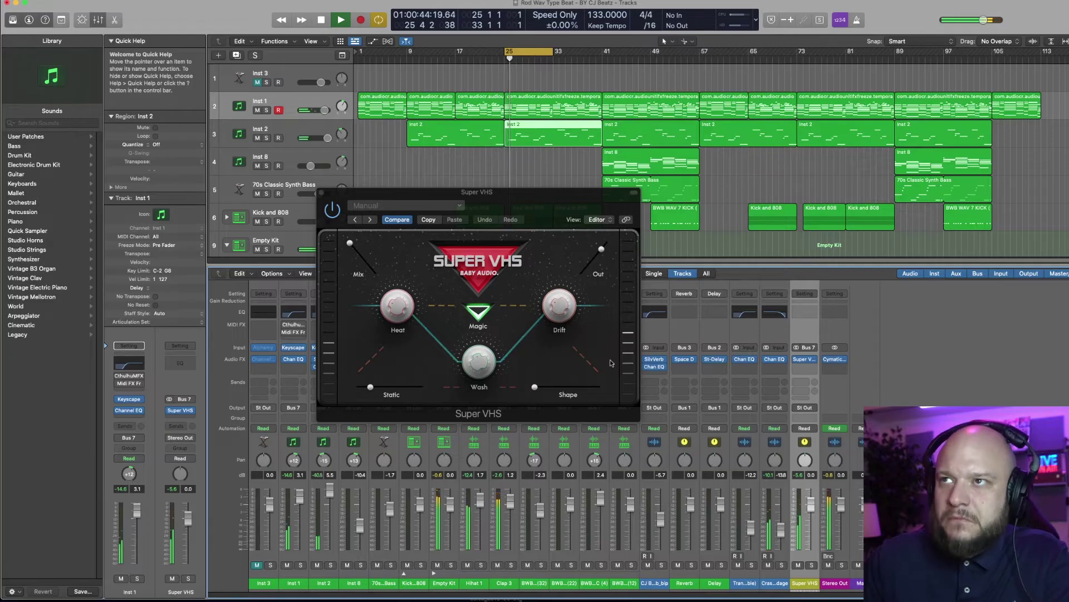
left_click(563, 309)
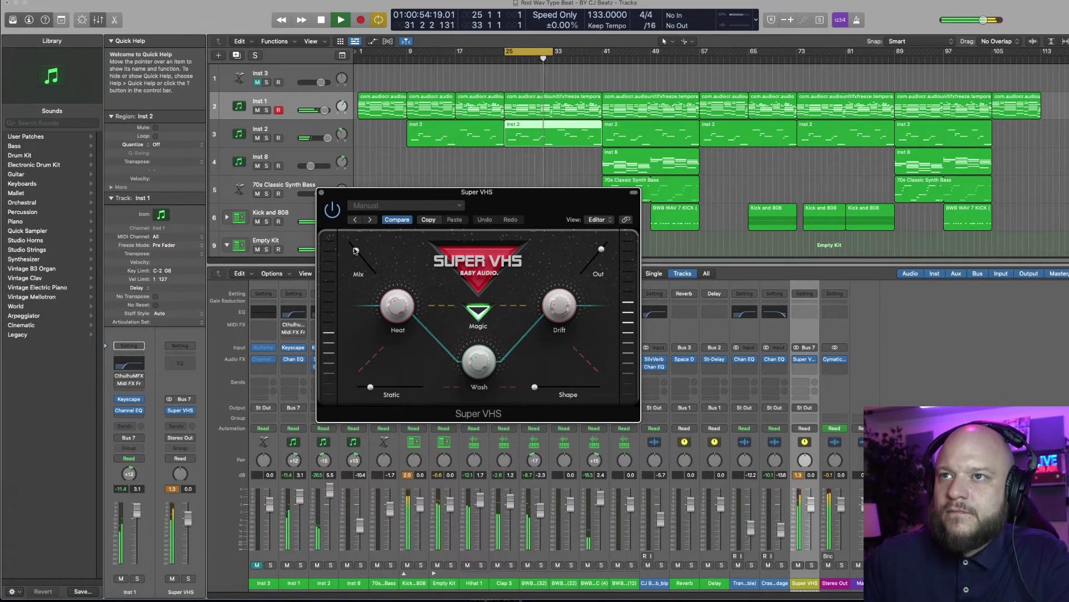
Lower Super VHS's Mix slightly and compare Magic off and on, leaving it on
left_click_drag(351, 244, 355, 252)
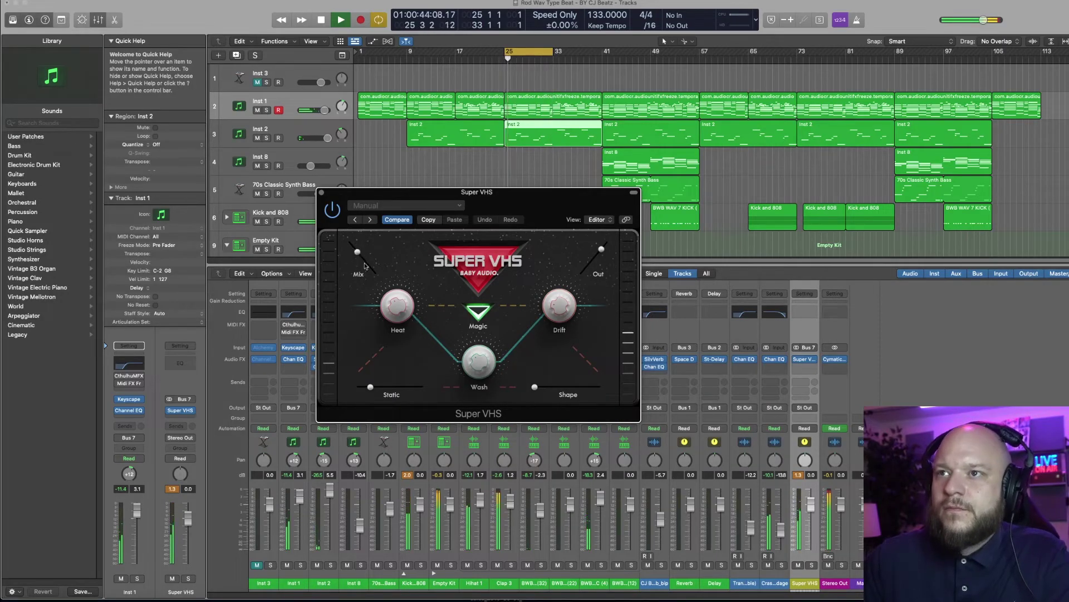
left_click(481, 314)
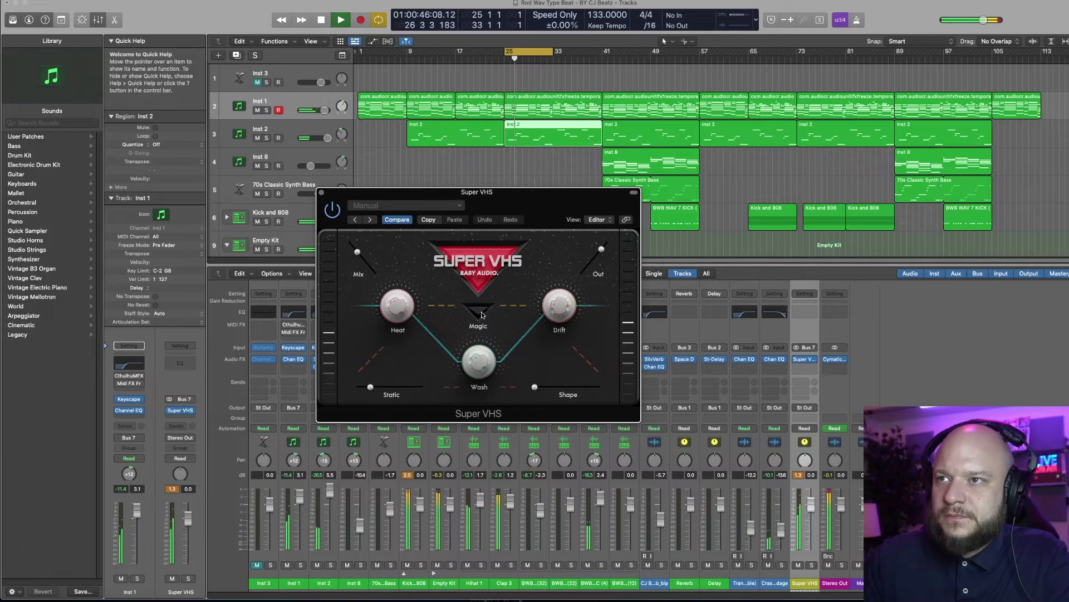
left_click(481, 314)
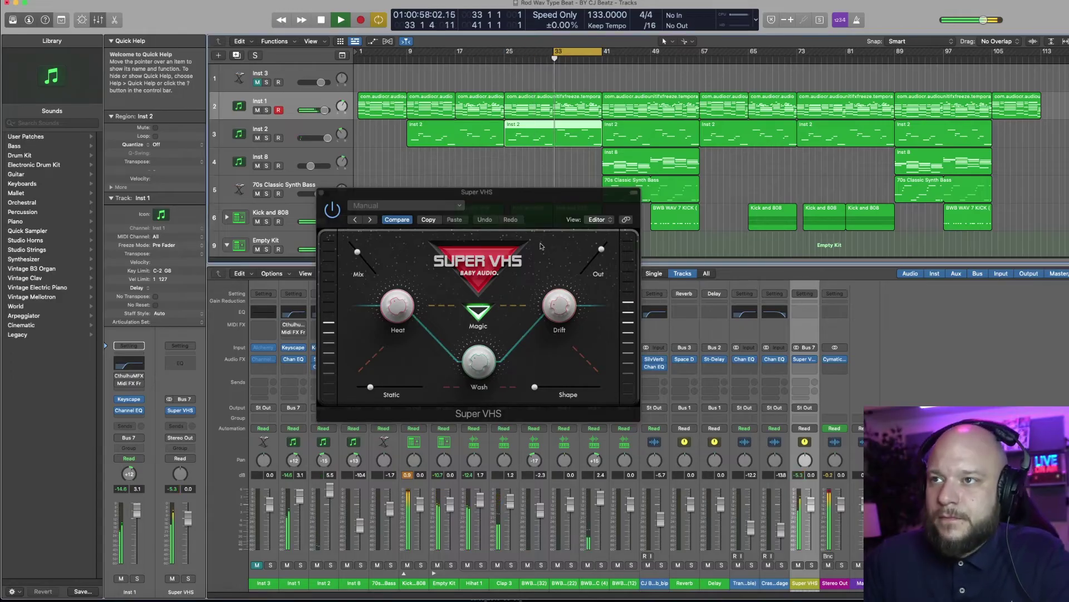
left_click(523, 331)
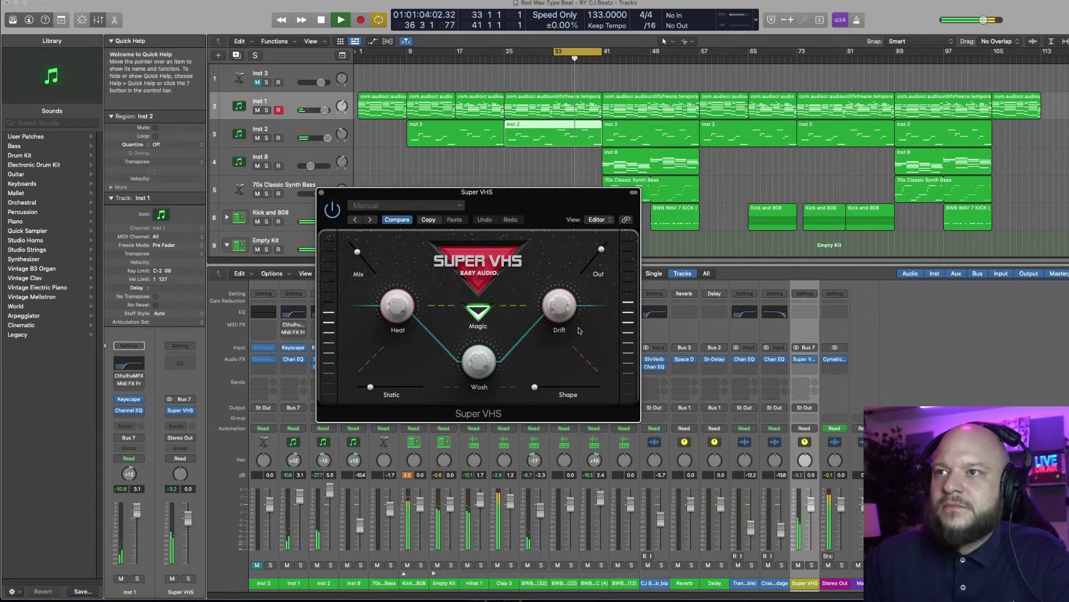
Replay from bar 33 with Super VHS bypassed, then re-enable the effect and stop
key("space")
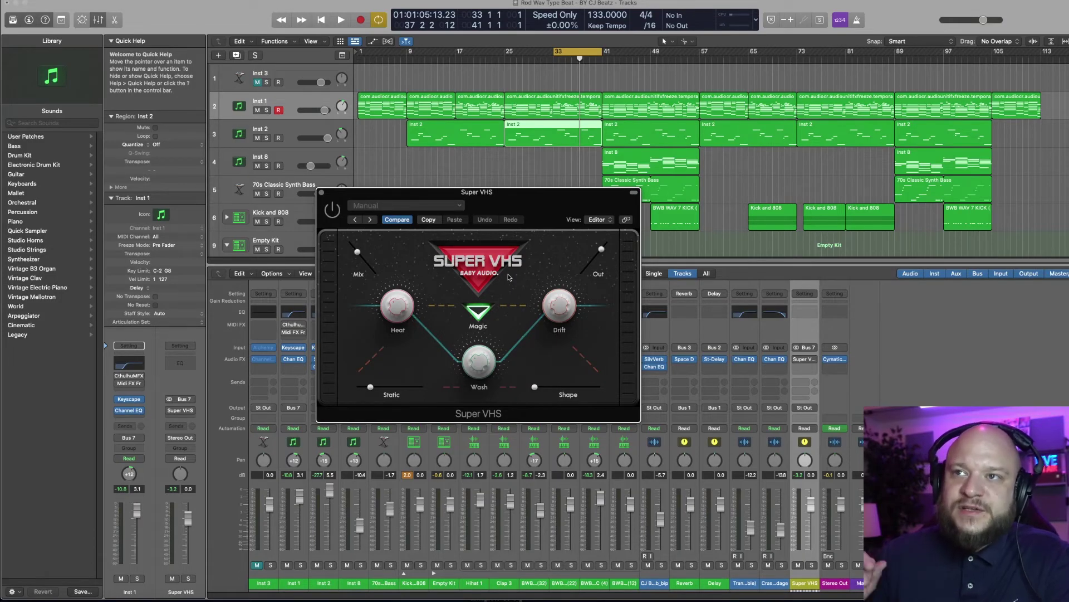
key("space")
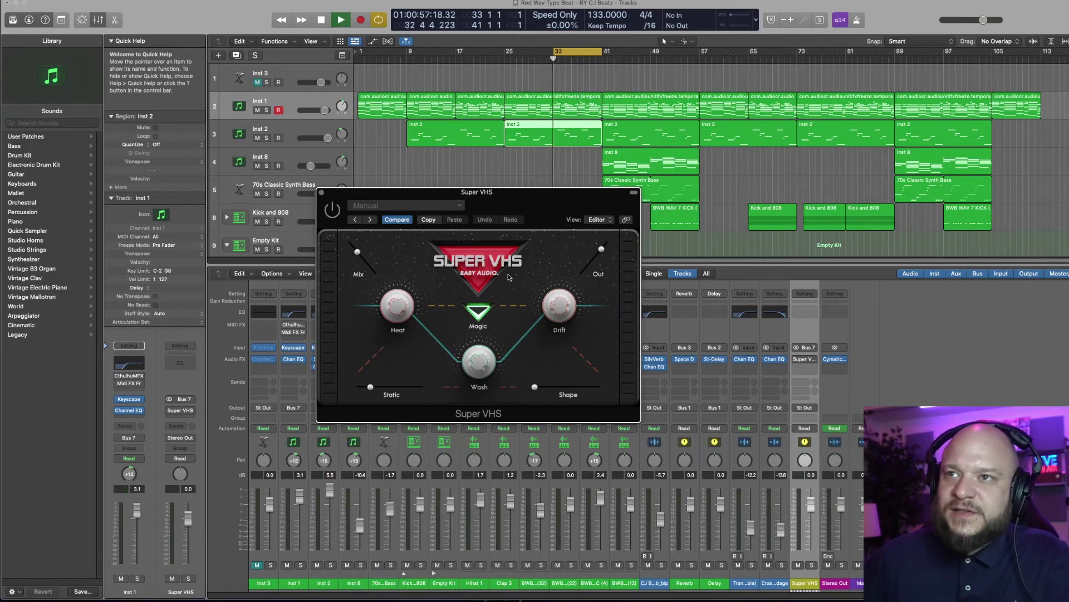
left_click(332, 210)
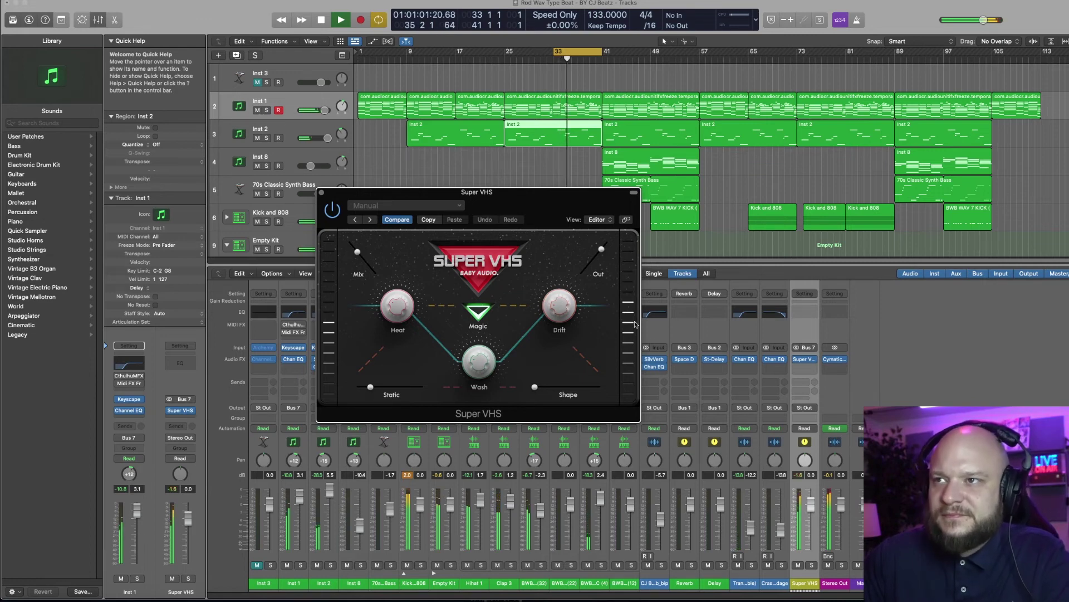
key("space")
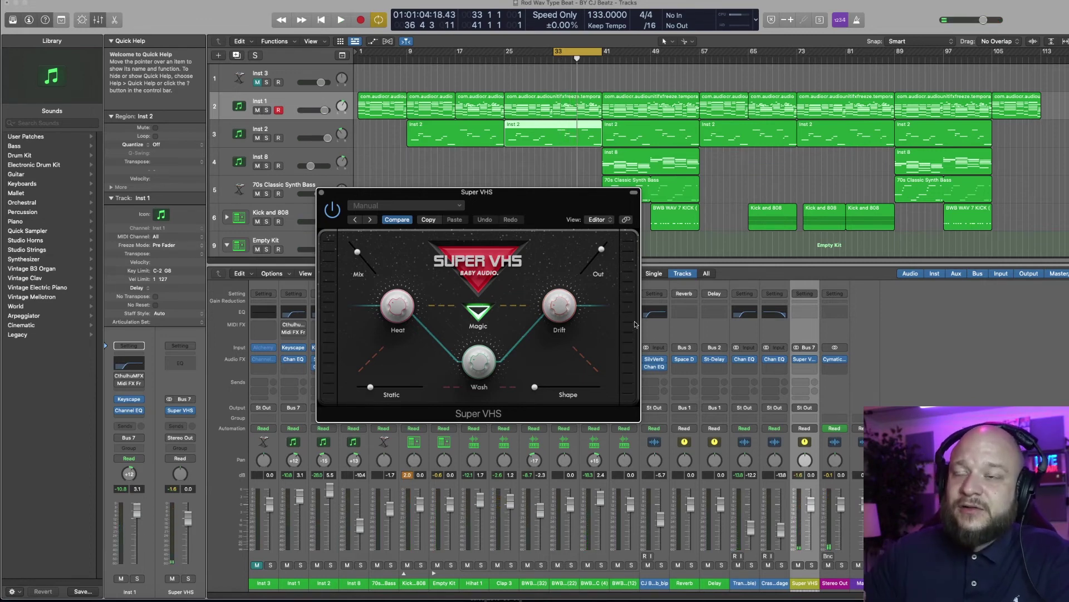